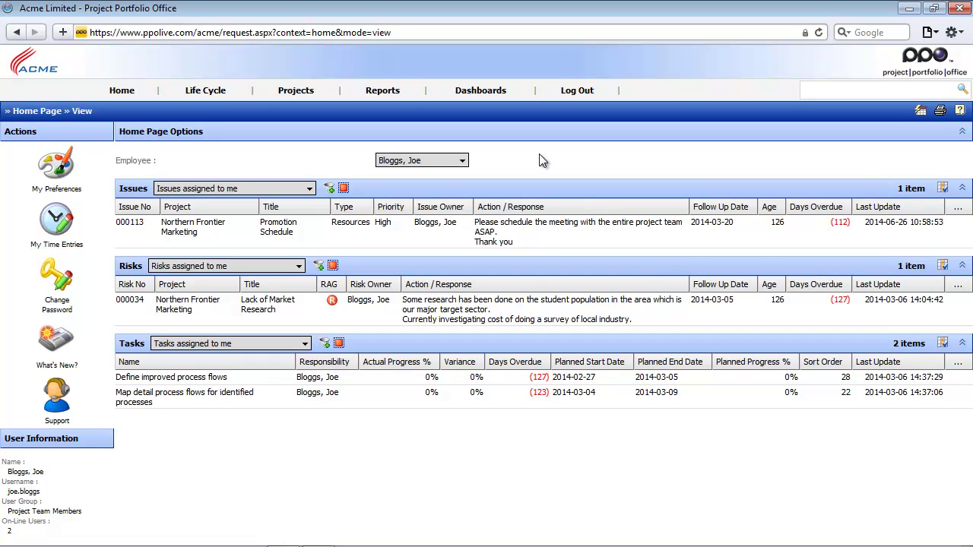
Step: Open a blank Add Document form from Northern Frontier Marketing's 7-item Documents list
click(920, 111)
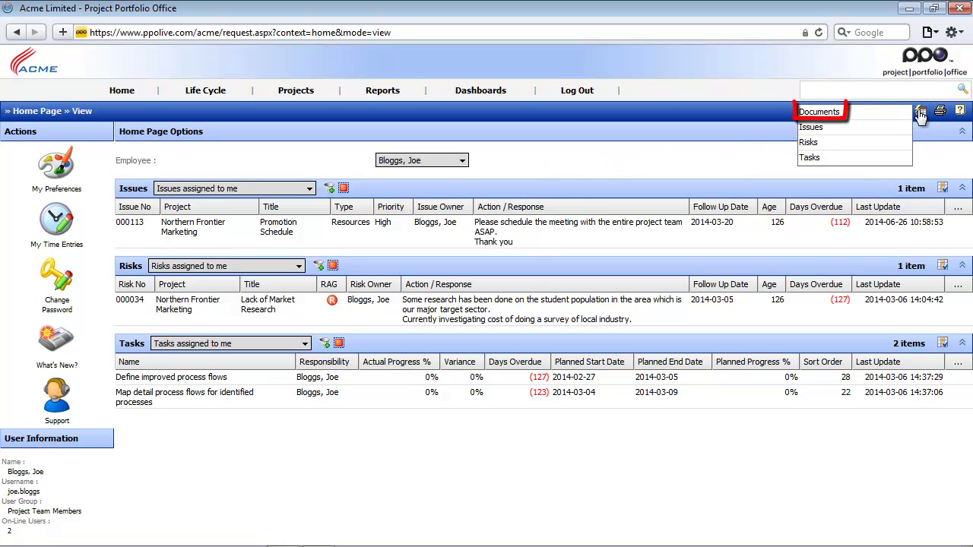
click(819, 114)
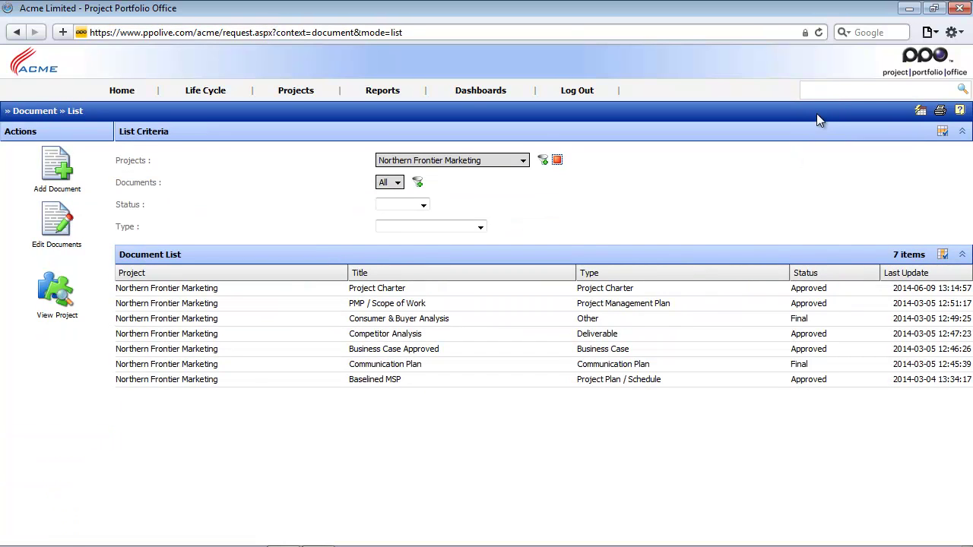
click(58, 167)
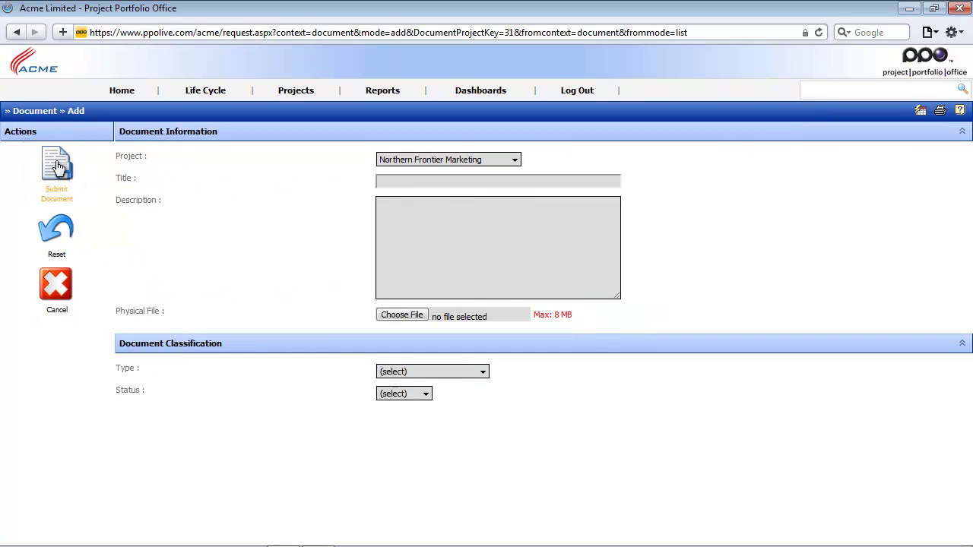
Step: Title it 'Meeting Minutes', describe the weekly minutes, and attach 'Meeting Minutes – 07 July 2014.docx'
click(387, 182)
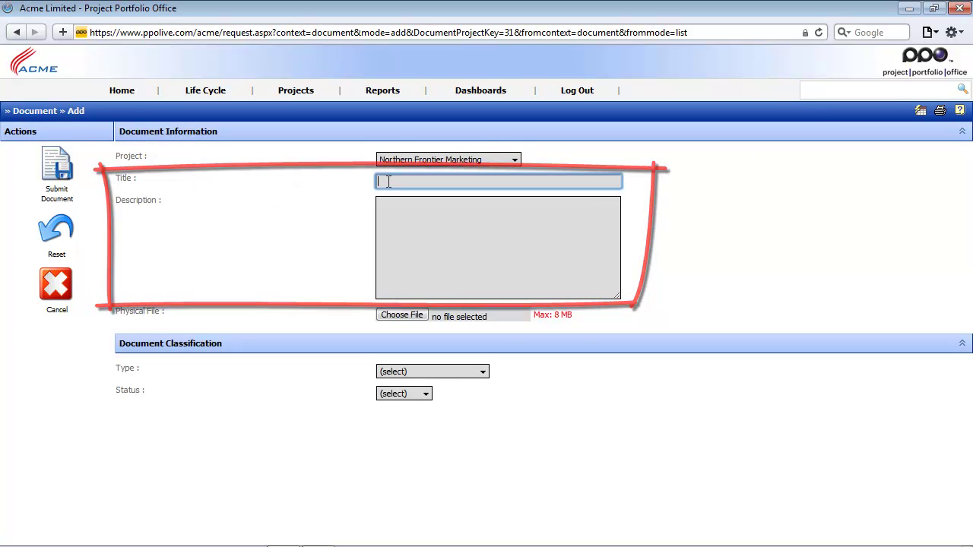
text(Meeting M)
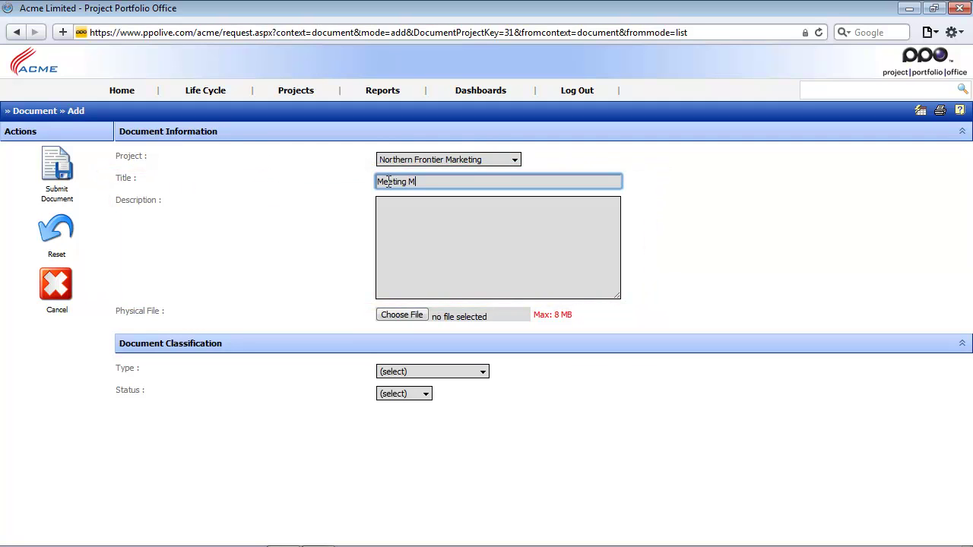
text(inutes)
key(Tab)
text(These are the meeting minutes for the selected project. The meeting minutes are updated weekly and uploaded to PPO for reference.)
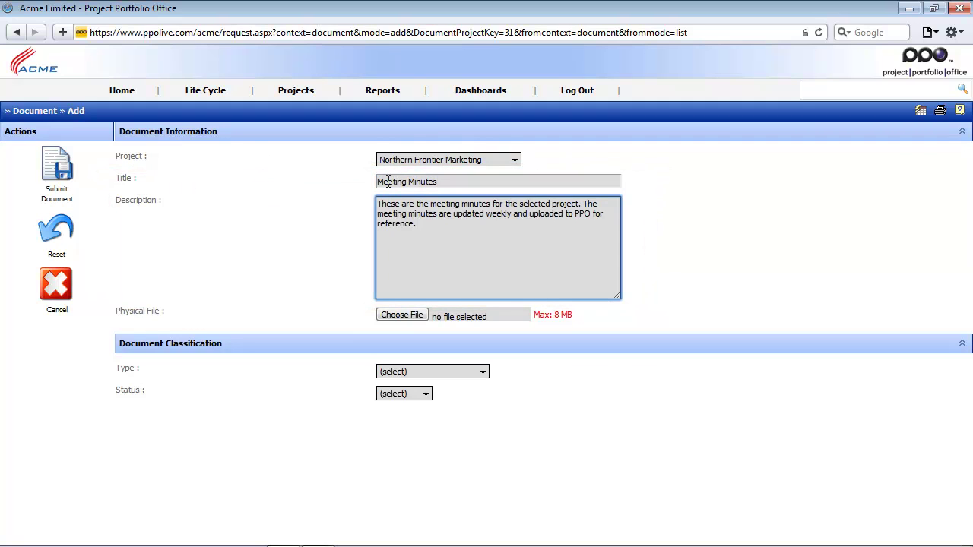
click(403, 316)
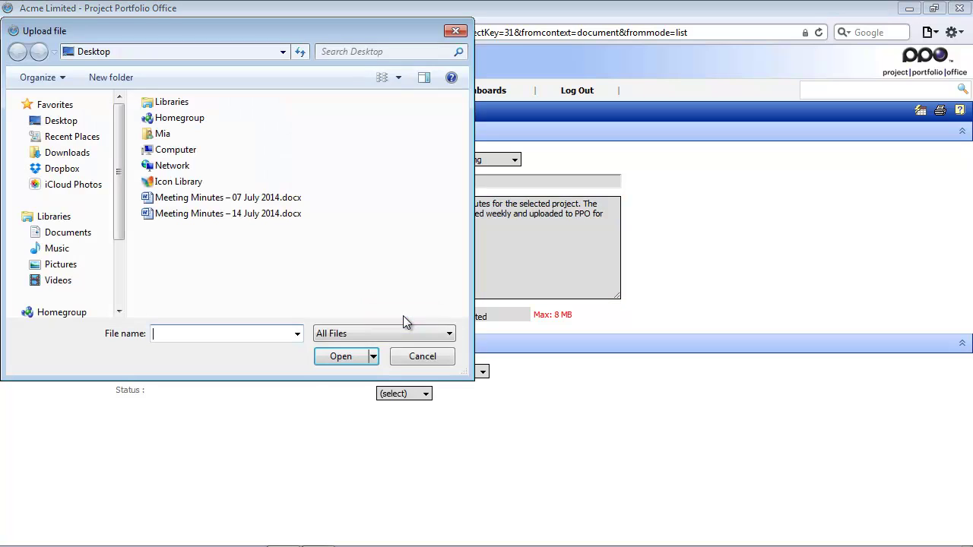
double_click(222, 198)
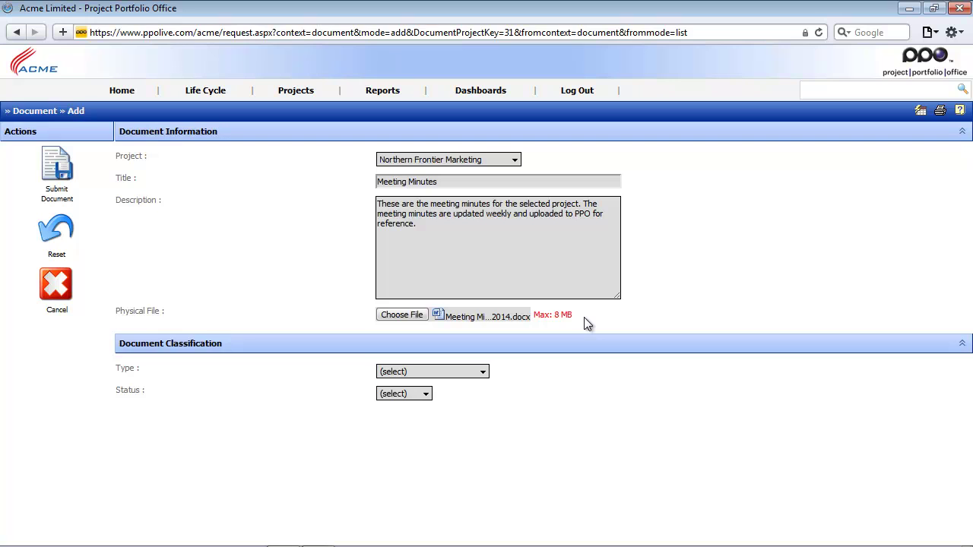
Step: Set the document type to Minutes and status to Final, then submit it
click(482, 371)
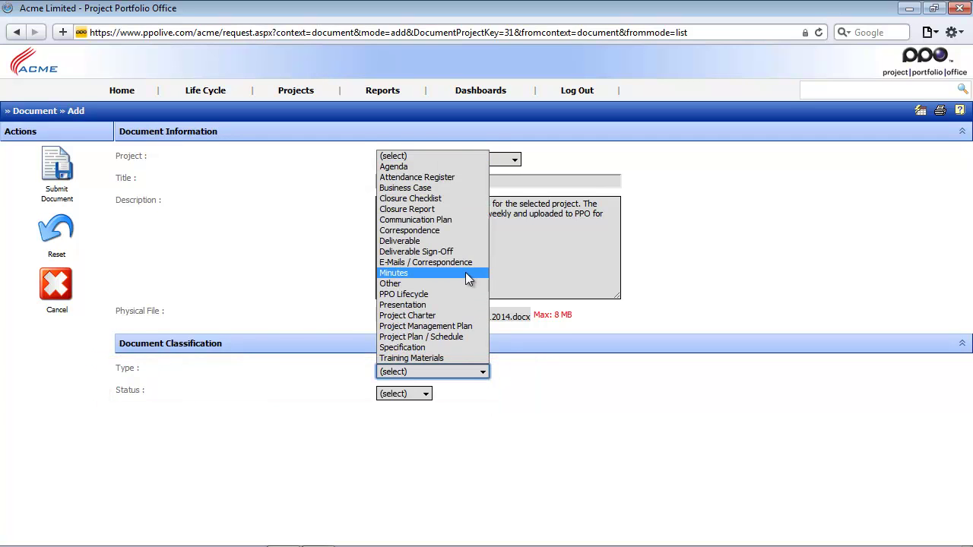
click(471, 281)
click(426, 394)
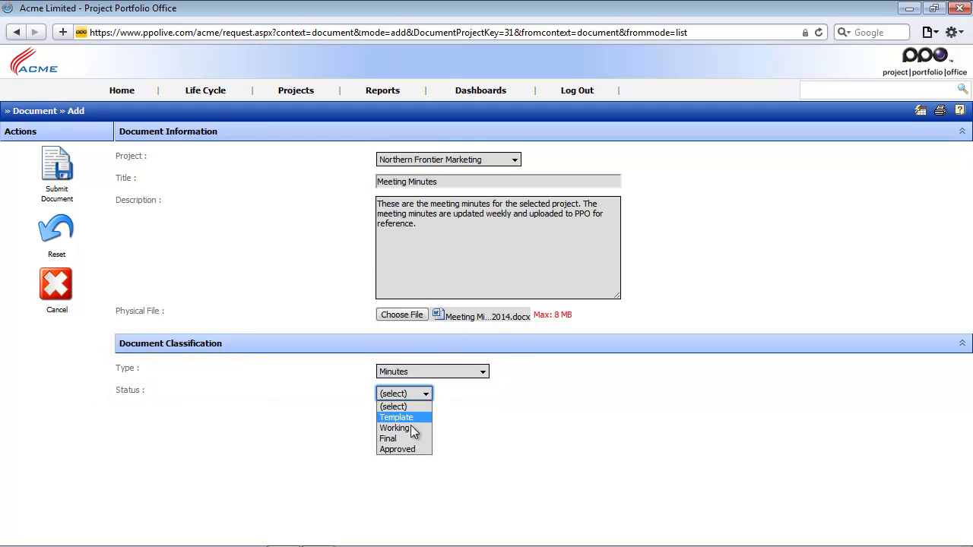
click(410, 439)
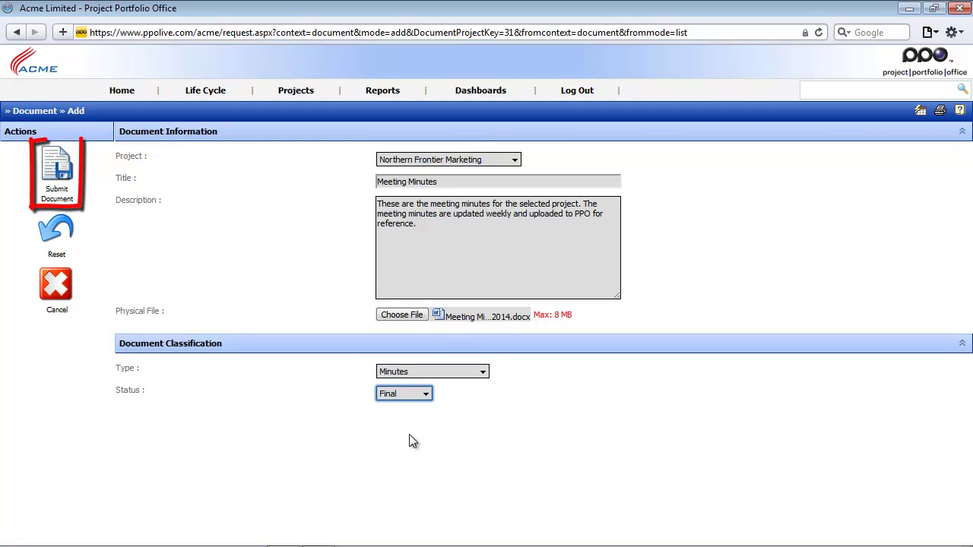
click(59, 165)
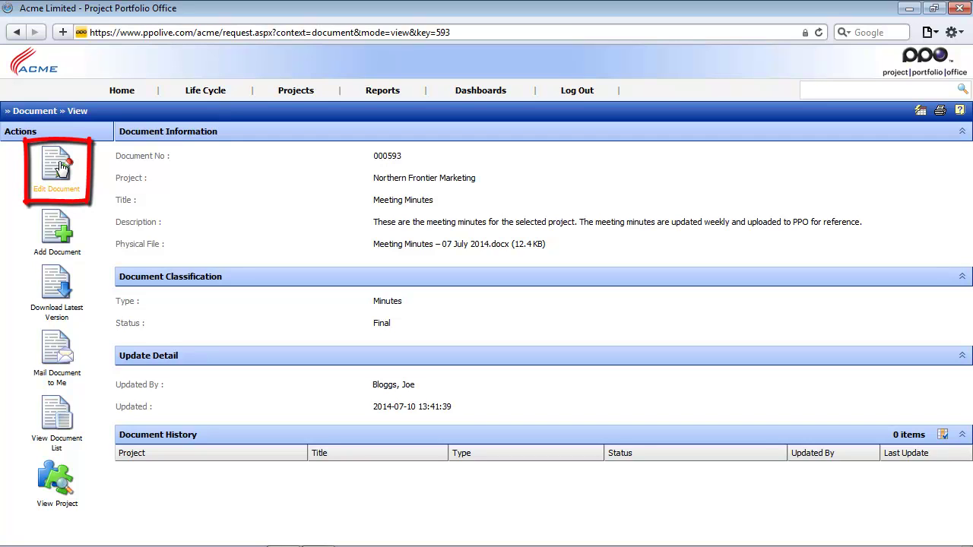
Step: Edit document 000593 and attach 'Meeting Minutes – 14 July 2014.docx' in place of the old file
click(60, 167)
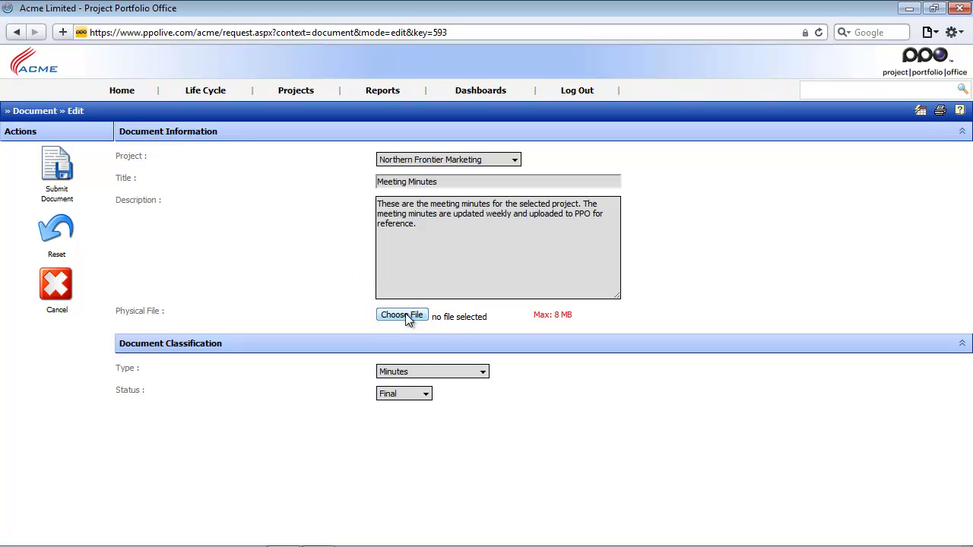
click(406, 316)
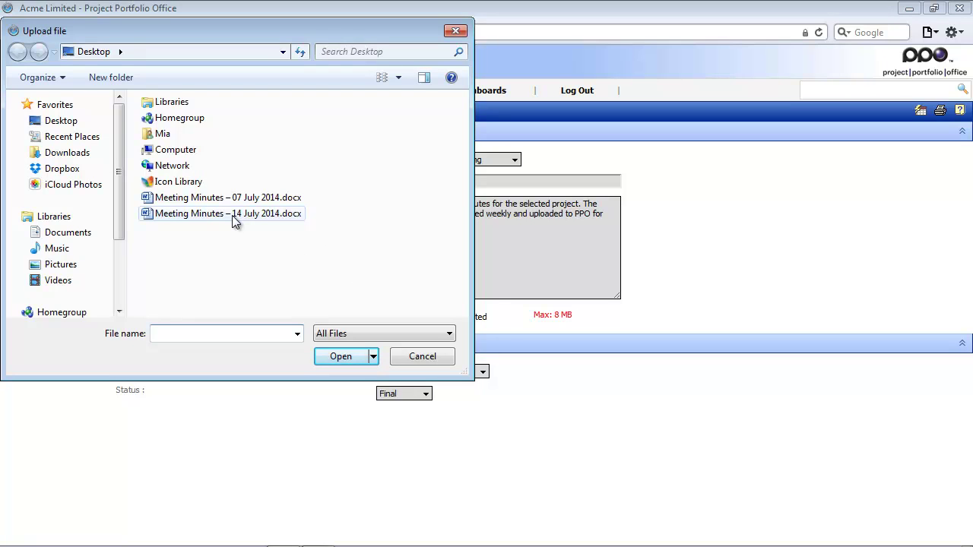
double_click(235, 215)
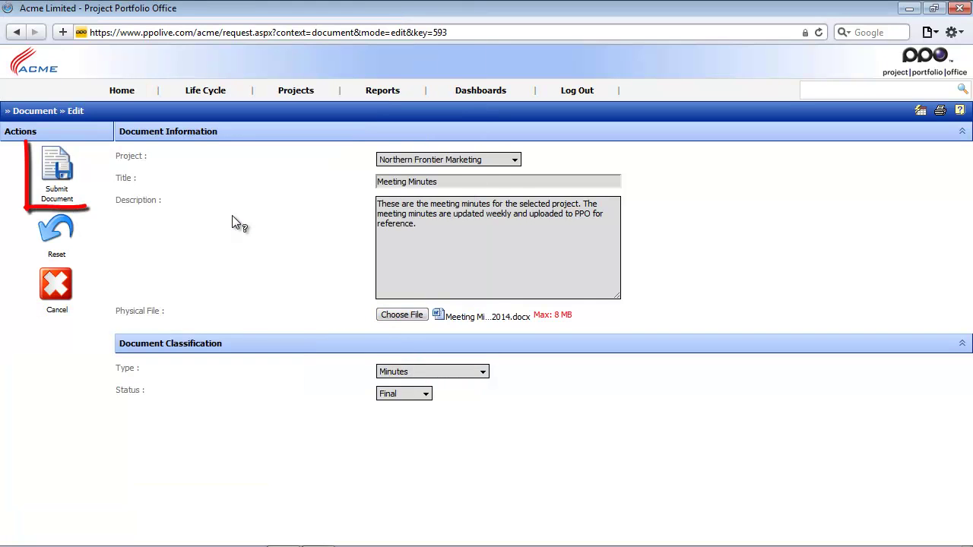
Step: Submit document 000593 so it holds the 12.4 KB 14 July 2014 minutes file
click(49, 165)
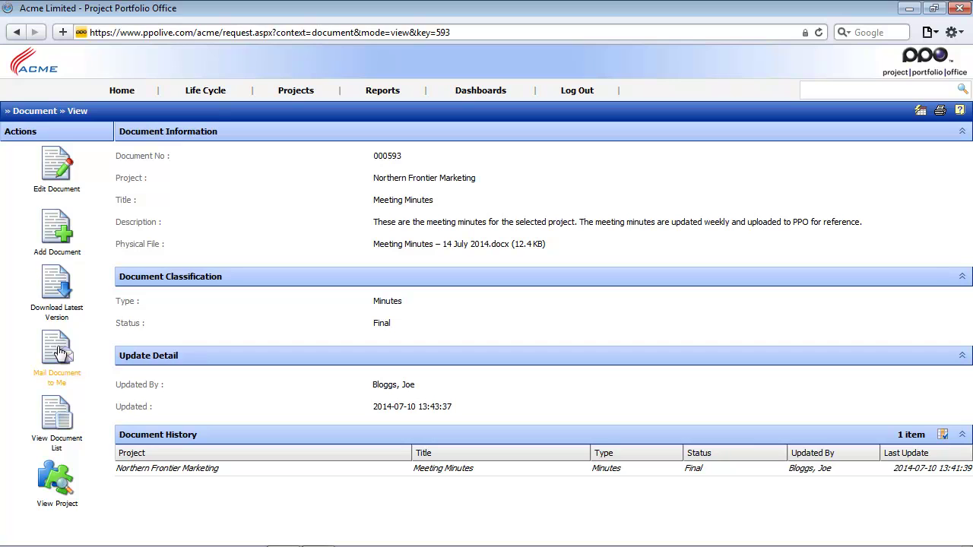
Step: Open the 'Define improved process flows' task from the home page in edit mode
click(120, 92)
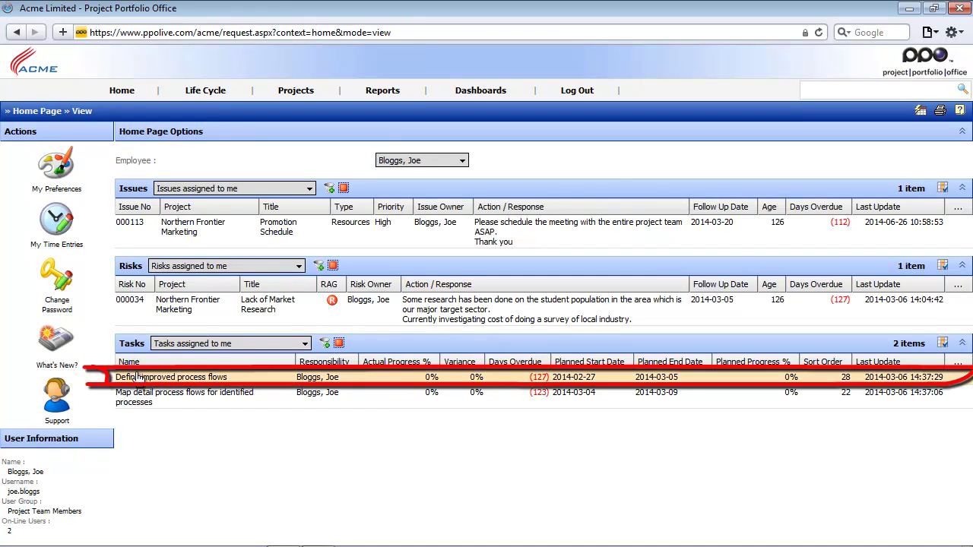
click(137, 378)
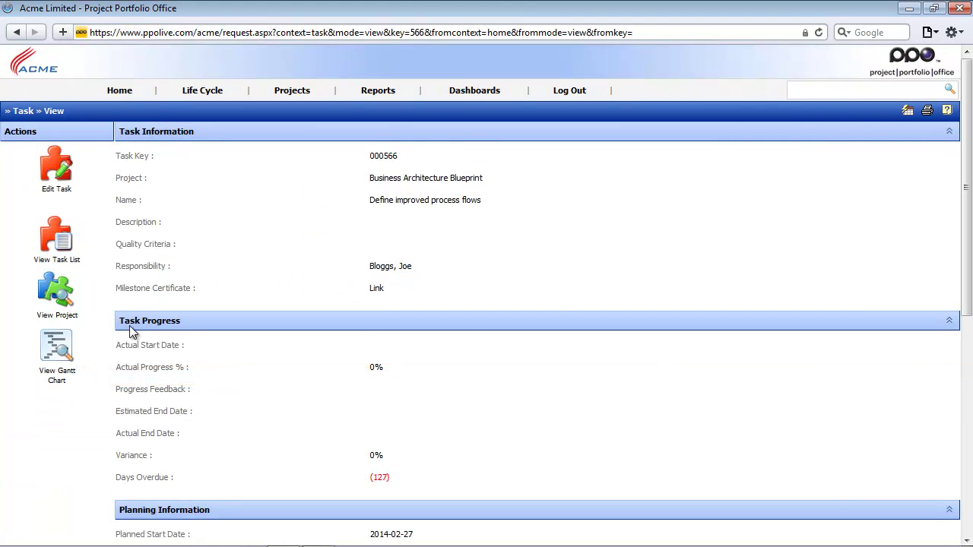
click(67, 165)
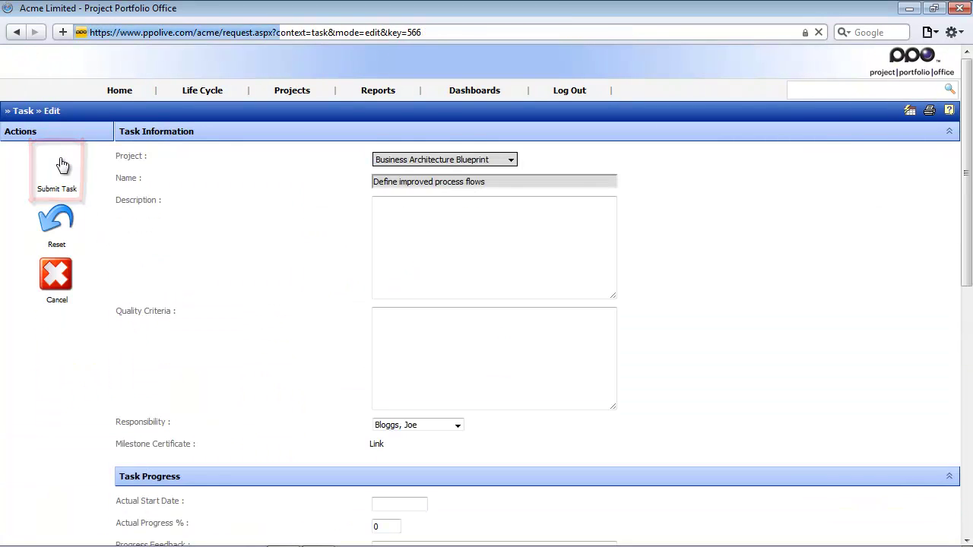
Step: Add six blank Title rows to the task's Linked Documents section
scroll(62, 165, down, 5)
scroll(62, 166, down, 3)
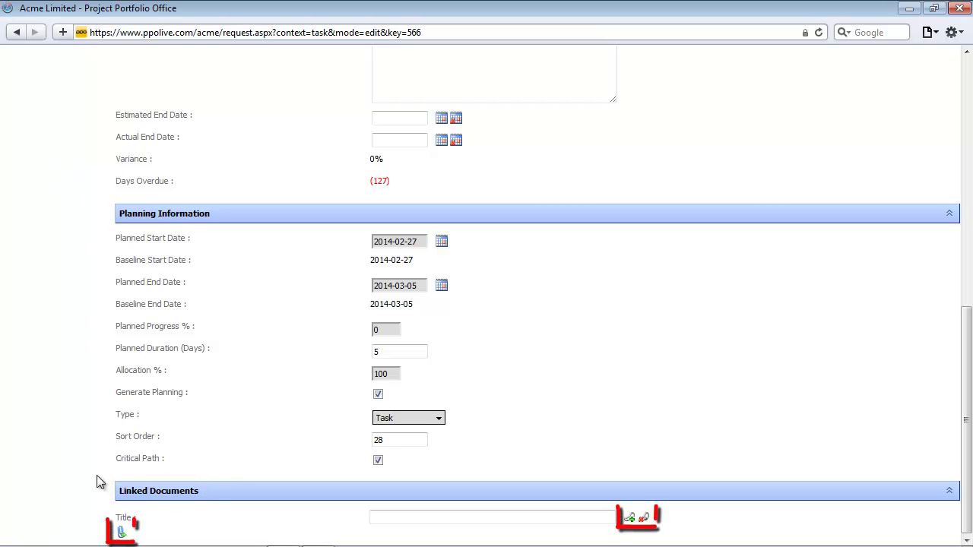
click(121, 532)
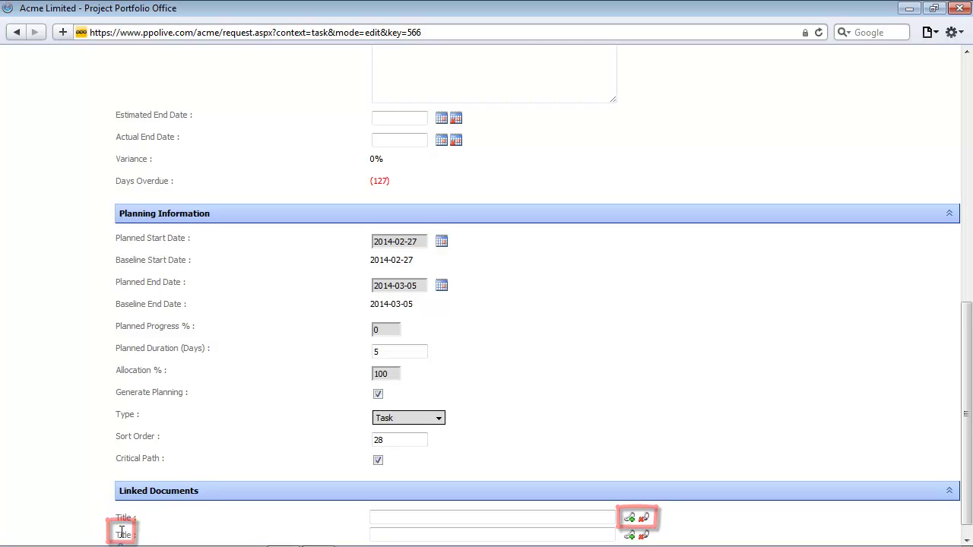
click(122, 532)
click(121, 532)
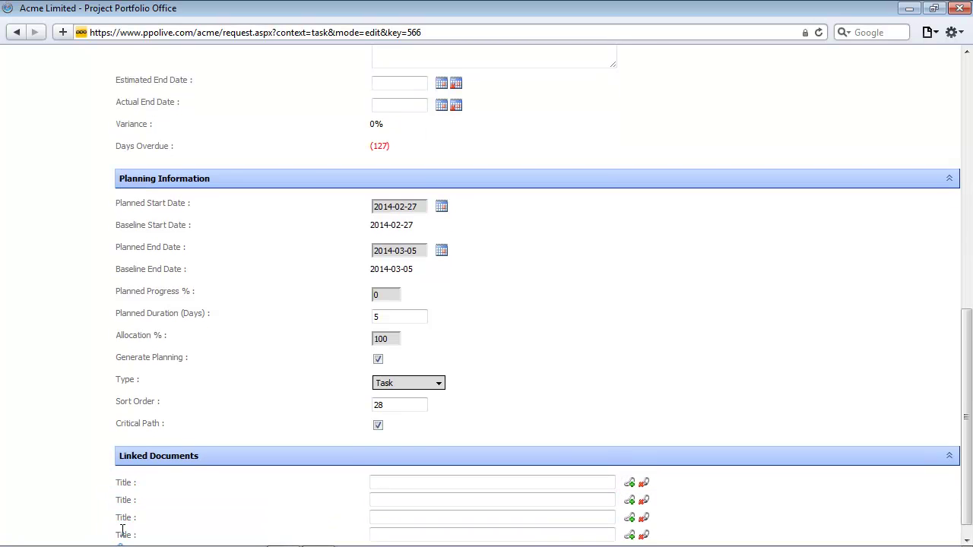
click(122, 532)
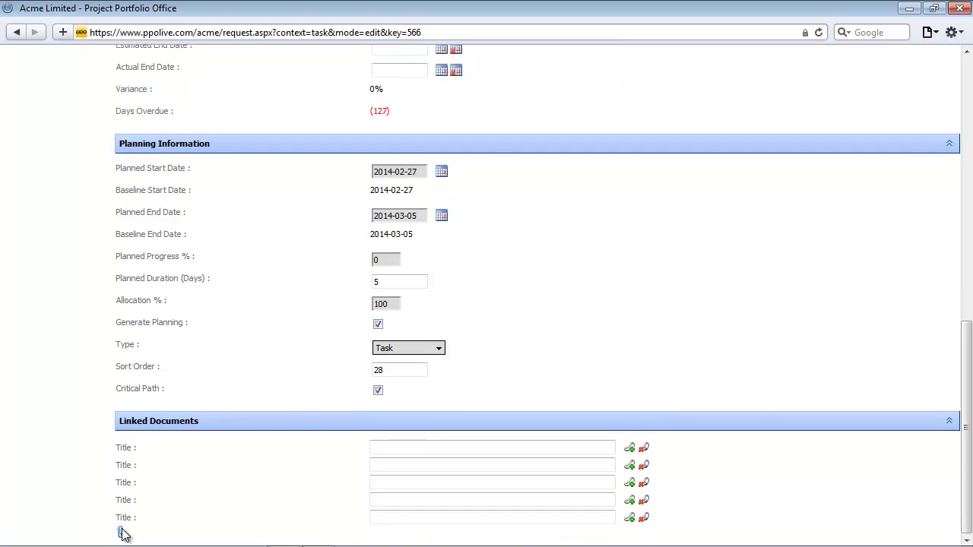
click(122, 532)
click(122, 532)
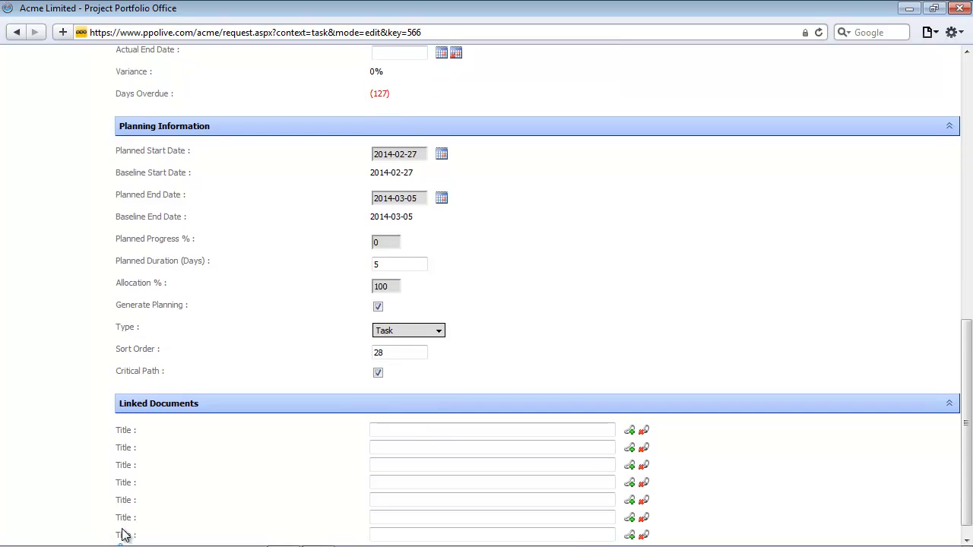
Step: Link 'Scope of Work / Charter' from the project's document list into the first row
click(629, 432)
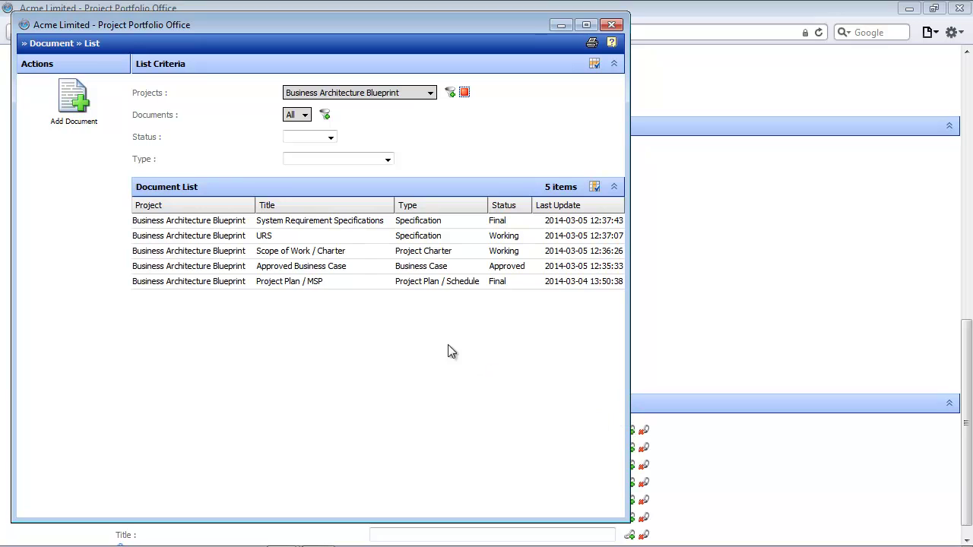
click(333, 257)
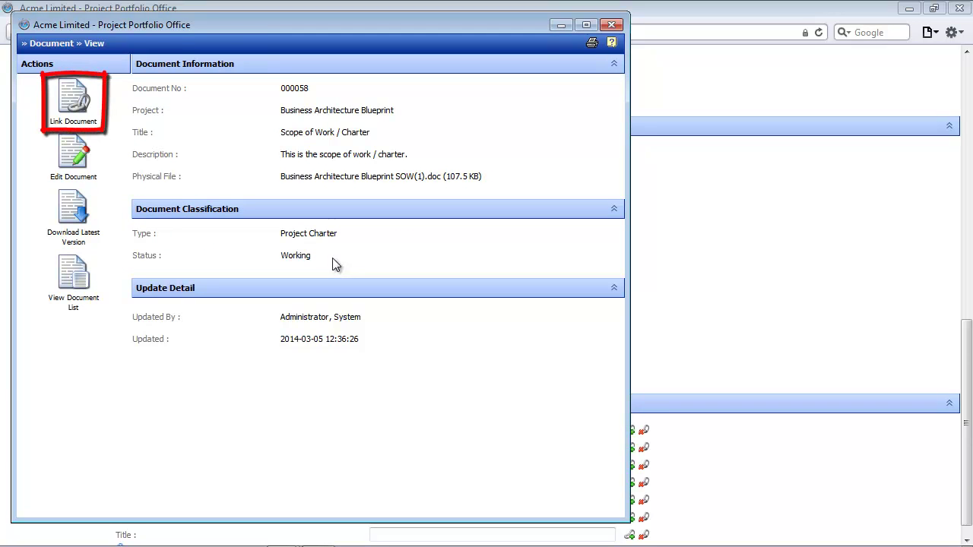
click(61, 97)
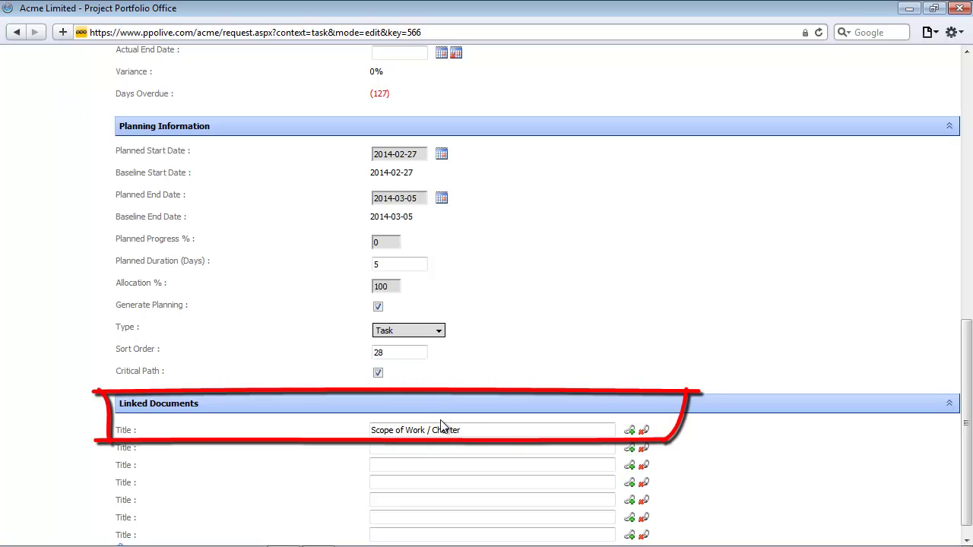
Step: Submit task 000566 and confirm Scope of Work / Charter appears under Linked Documents
scroll(442, 419, up, 10)
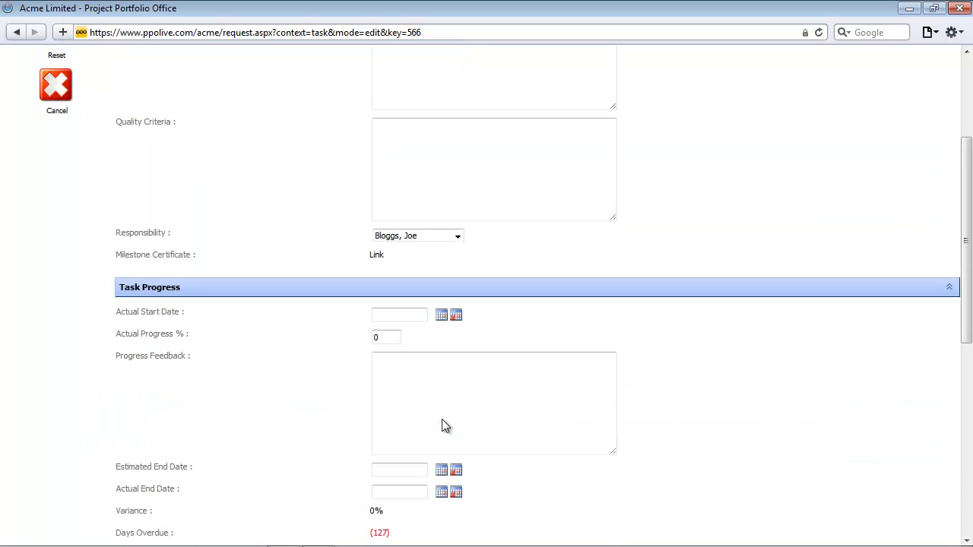
scroll(442, 419, up, 4)
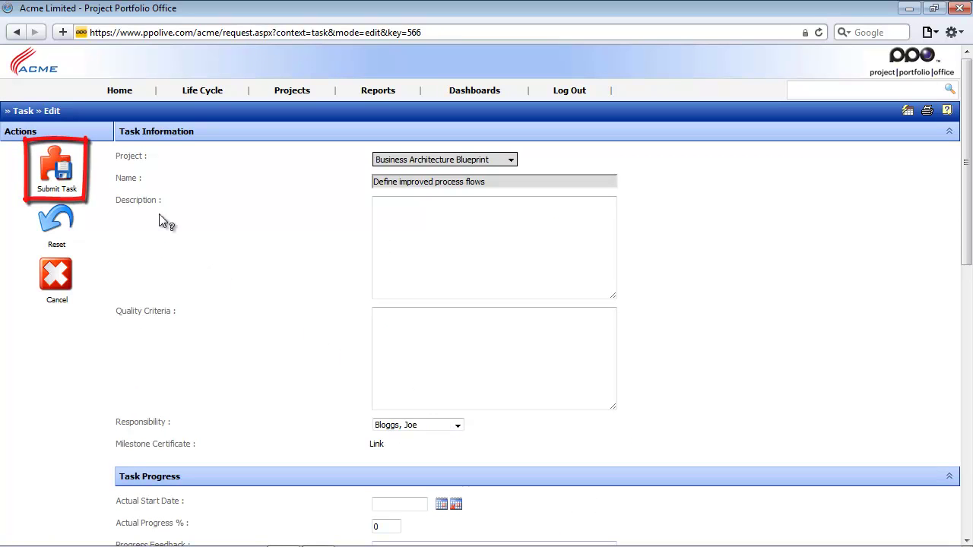
click(58, 161)
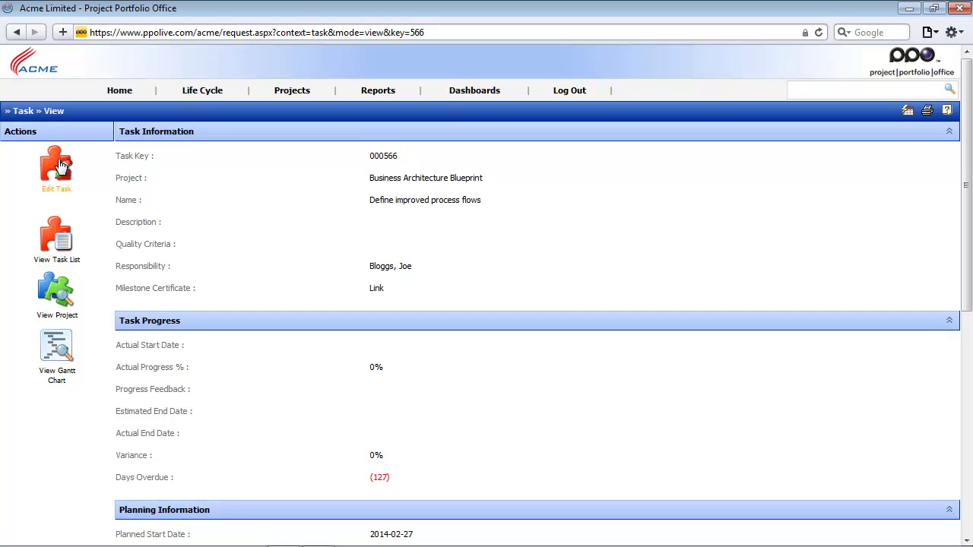
scroll(61, 165, down, 10)
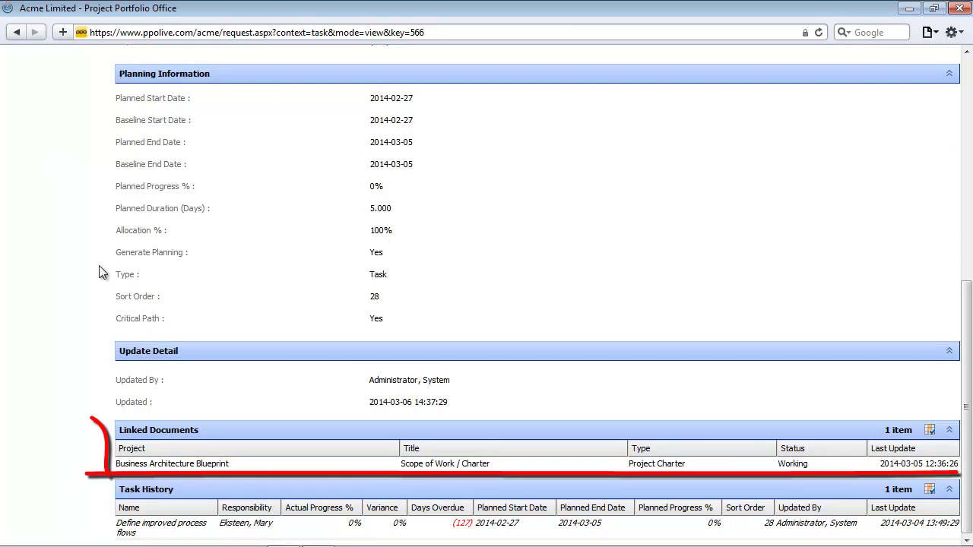
click(146, 466)
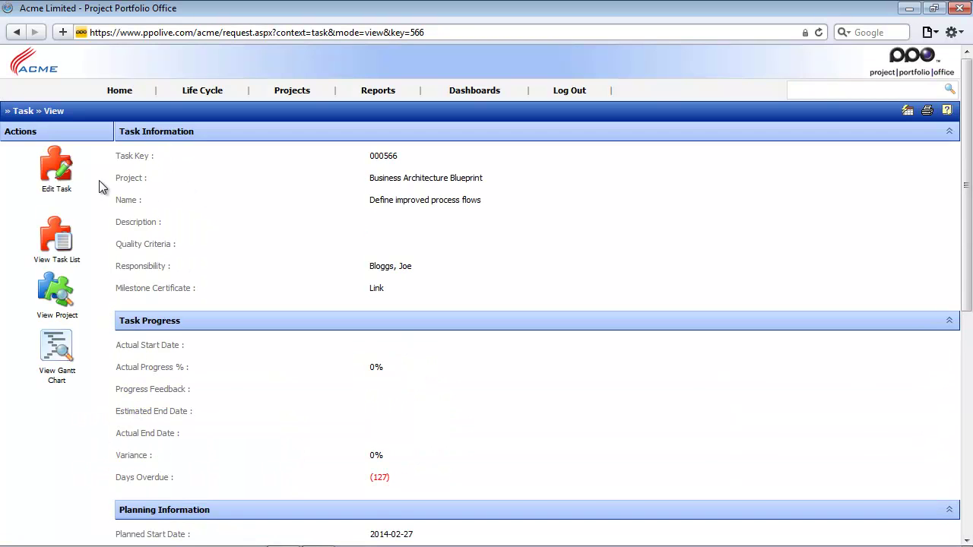
Step: Return to the Project Portfolio Office home page from task 000566
click(111, 92)
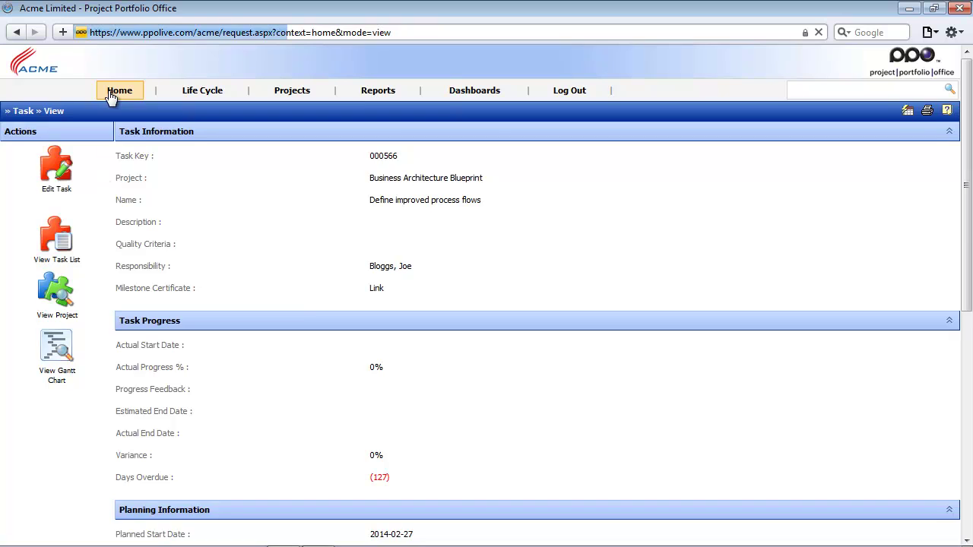